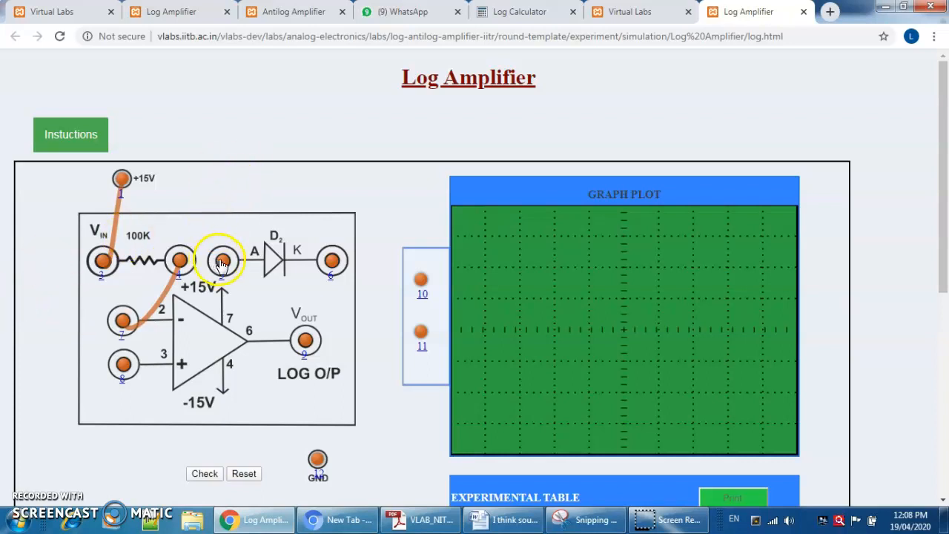
- Following the probe instructions, connect terminals 5 to 7, 6 to 9, 8 to 12, 11 to 12, and 9 to 10
click(83, 142)
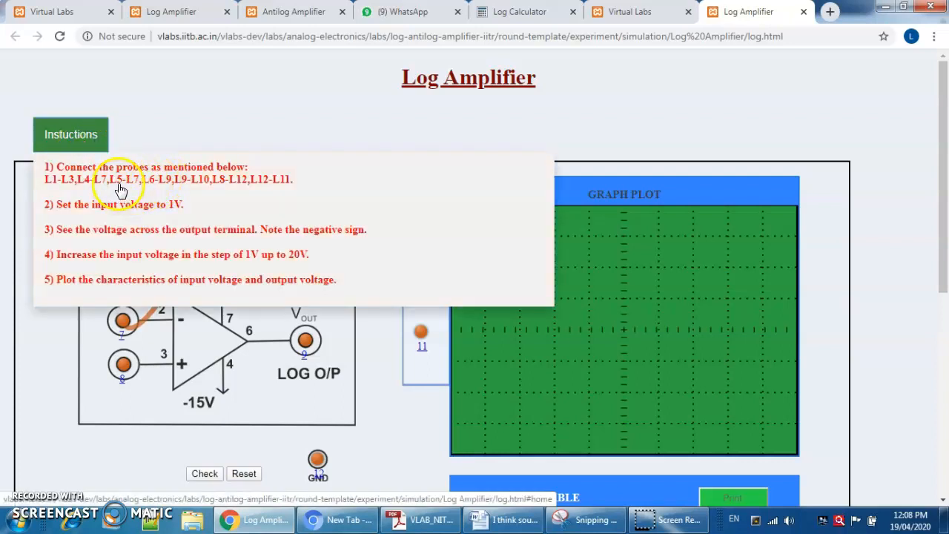
click(168, 106)
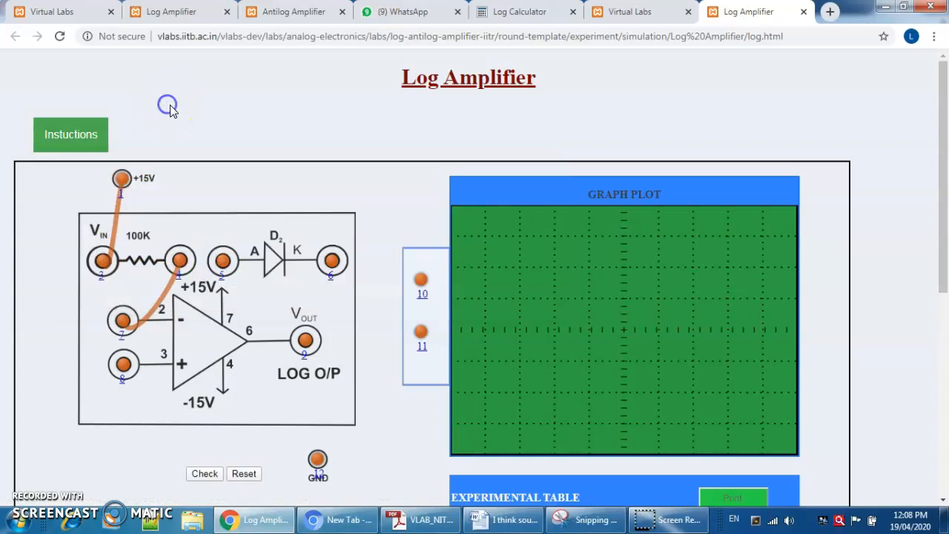
mouse_move(223, 261)
mouse_down()
mouse_move(141, 323)
mouse_move(123, 326)
mouse_up()
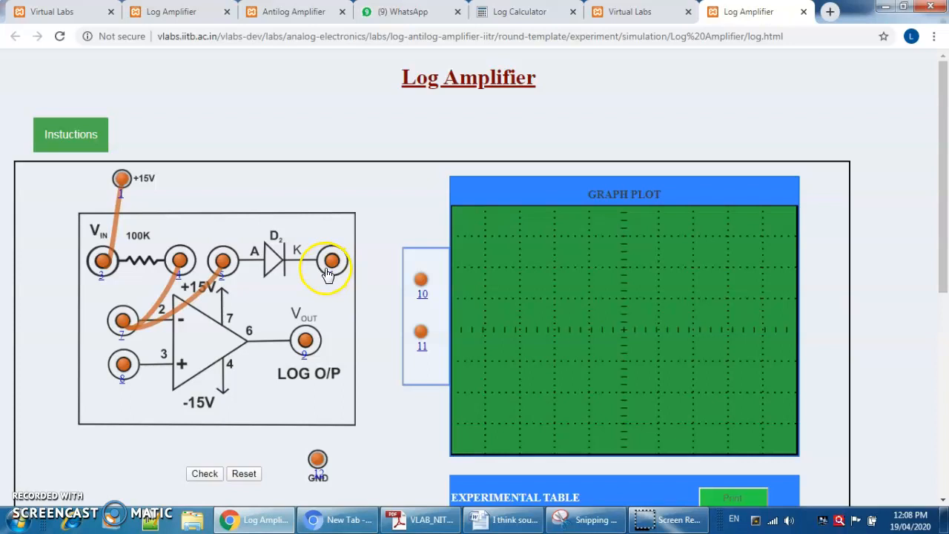
drag(333, 288, 306, 340)
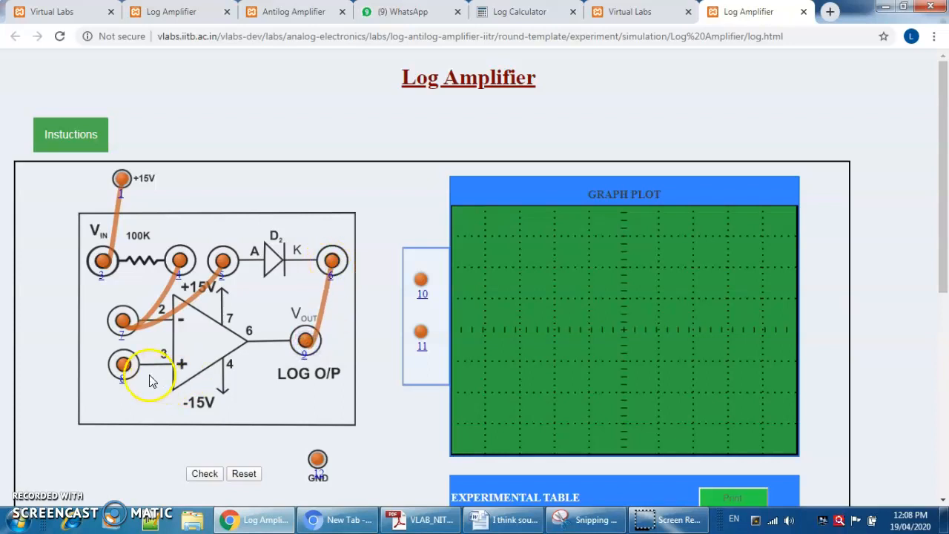
drag(125, 373, 317, 465)
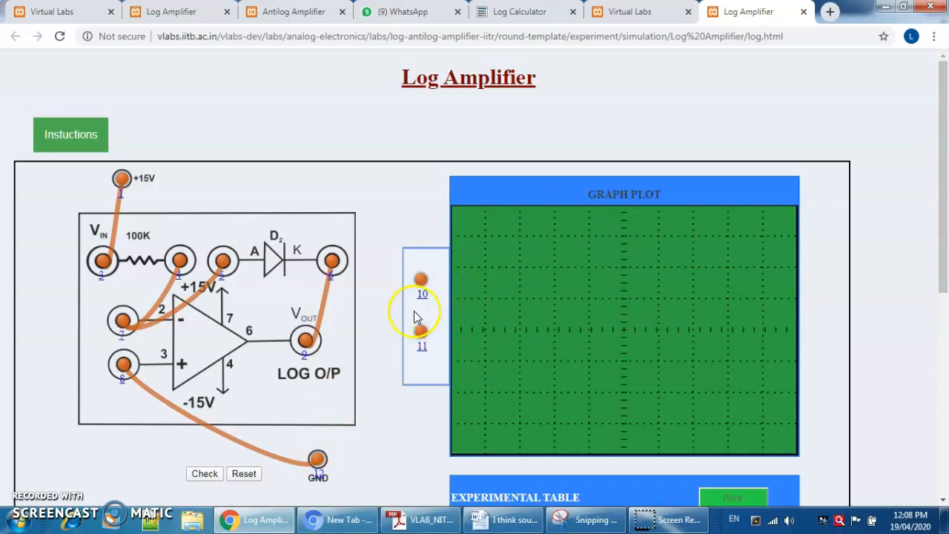
drag(419, 336, 313, 462)
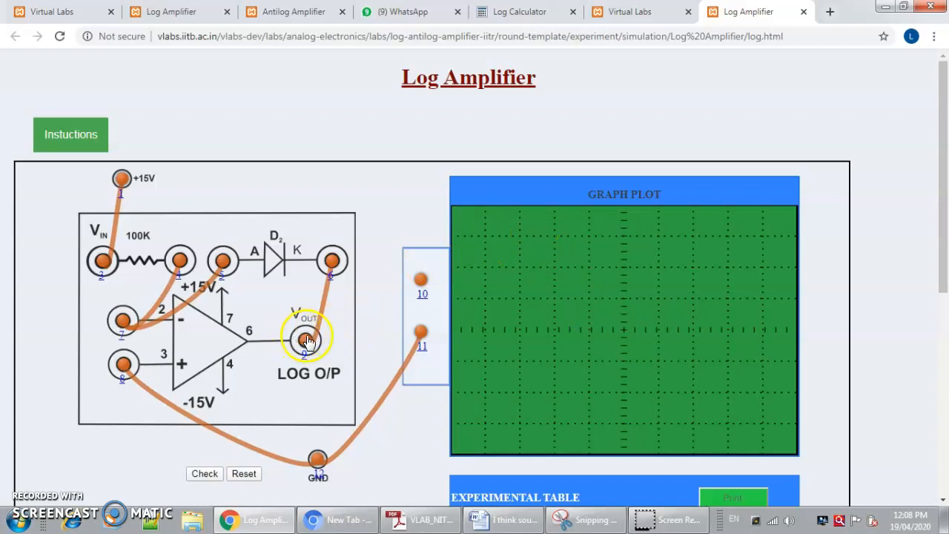
drag(308, 341, 420, 279)
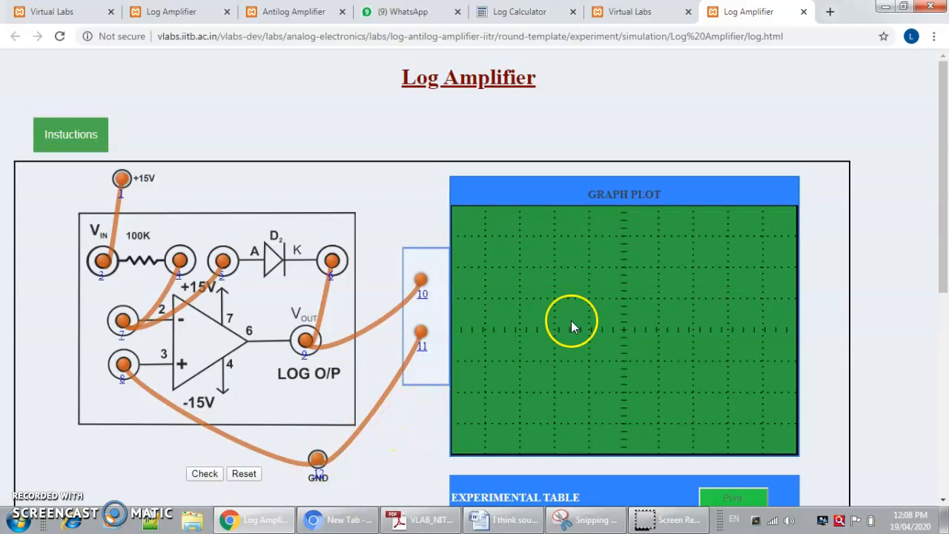
- Check the log amplifier circuit's connections and dismiss the resulting message
drag(944, 139, 930, 176)
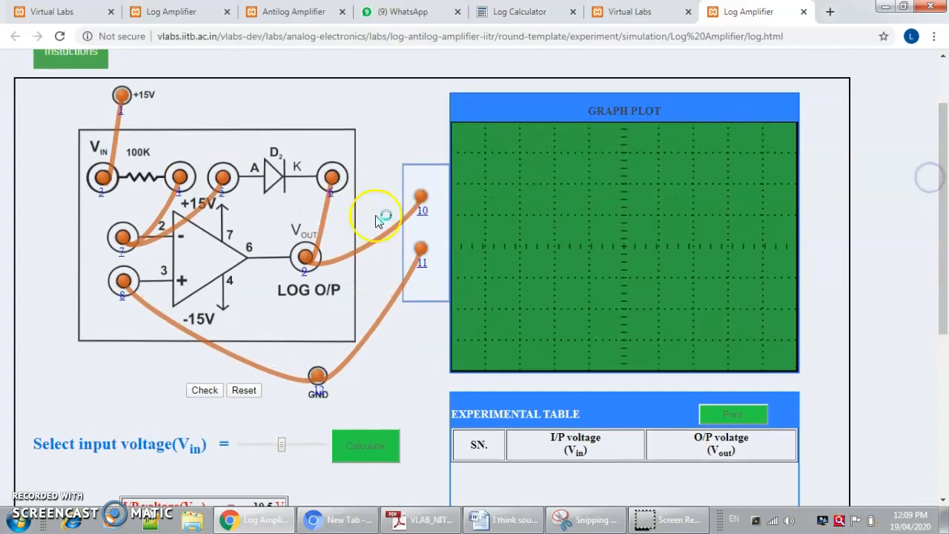
click(204, 391)
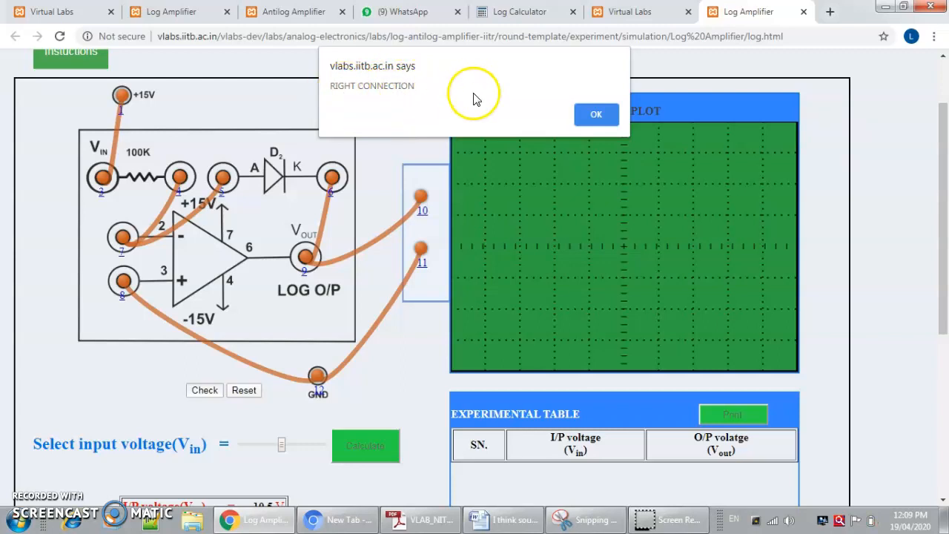
click(593, 115)
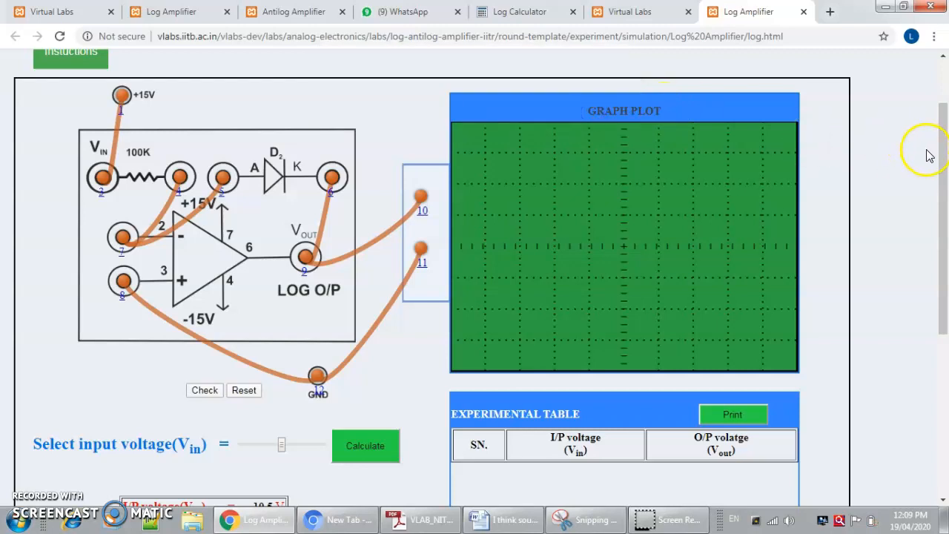
- Review the instructions, set the input voltage to 1 V, and add its calculated output to the experimental table
drag(945, 163, 939, 93)
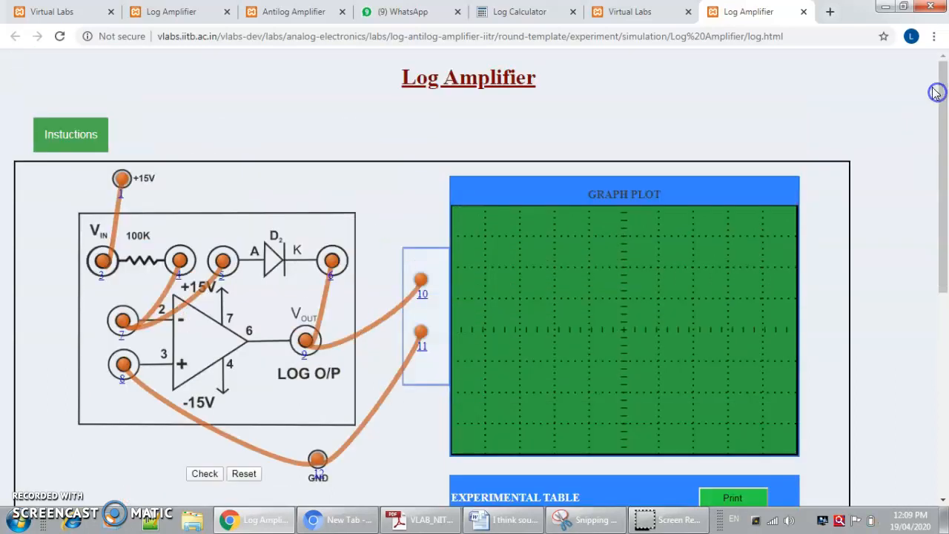
click(78, 141)
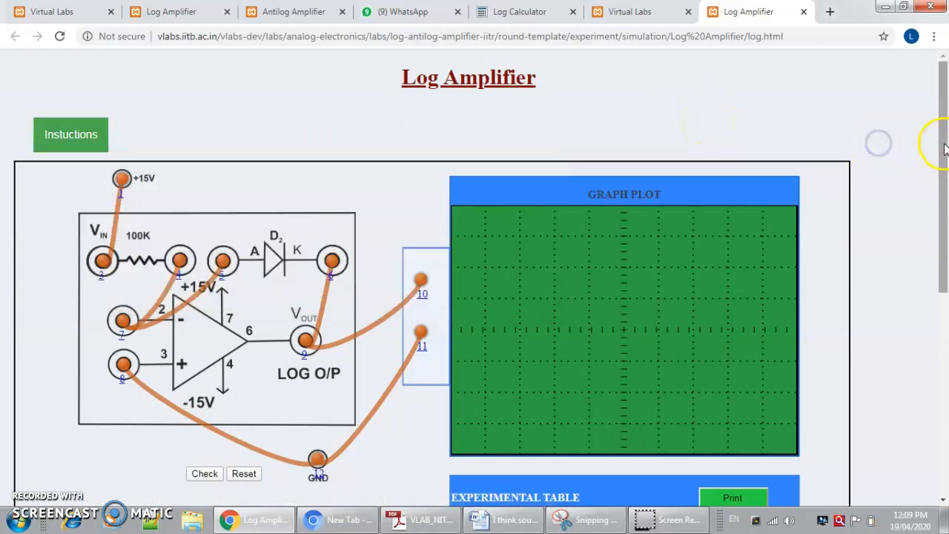
drag(942, 146, 932, 222)
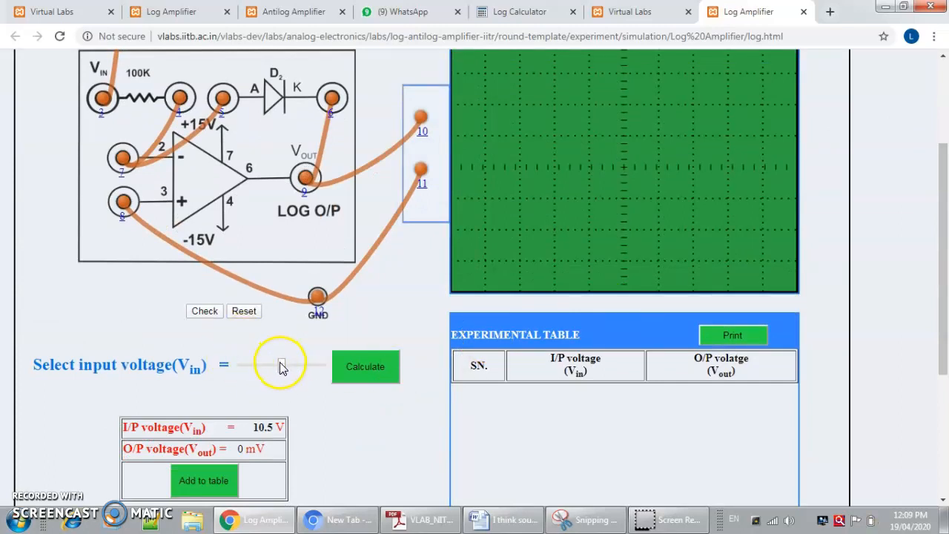
drag(282, 365, 205, 370)
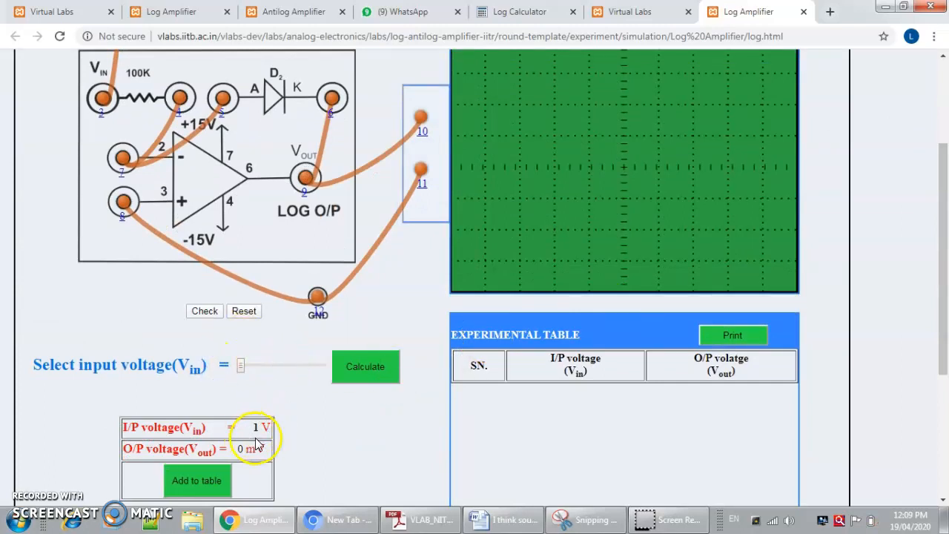
click(348, 371)
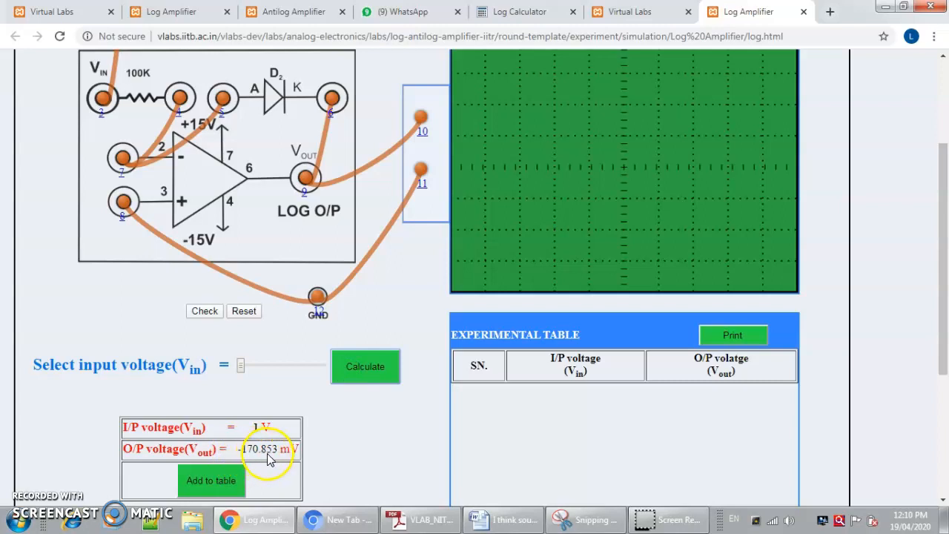
click(212, 482)
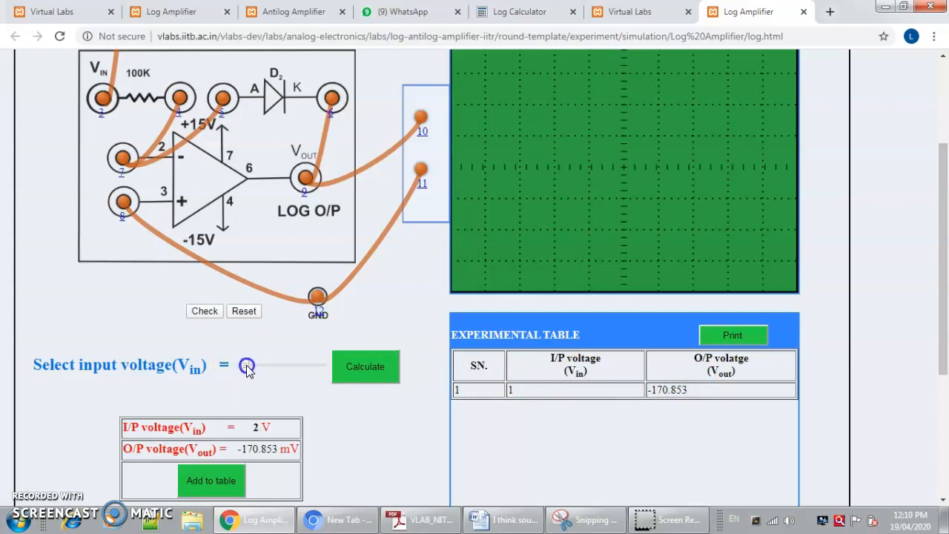
- Calculate the output voltages for inputs of 2 V and 3 V and add both readings to the experimental table
click(354, 376)
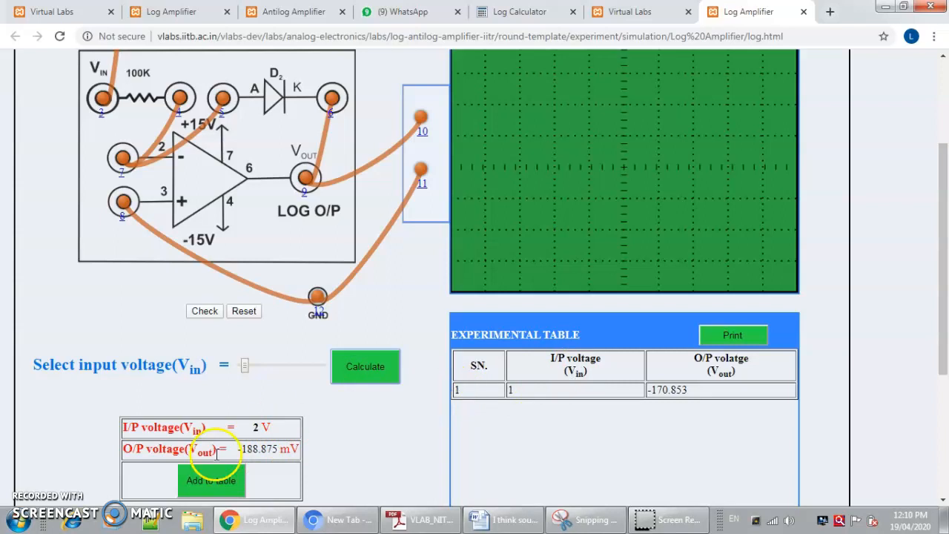
click(214, 481)
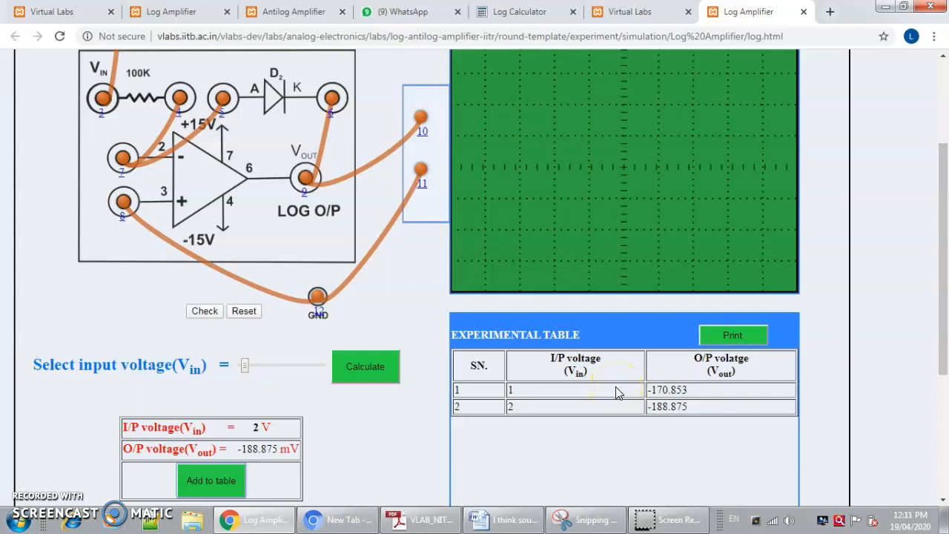
click(248, 367)
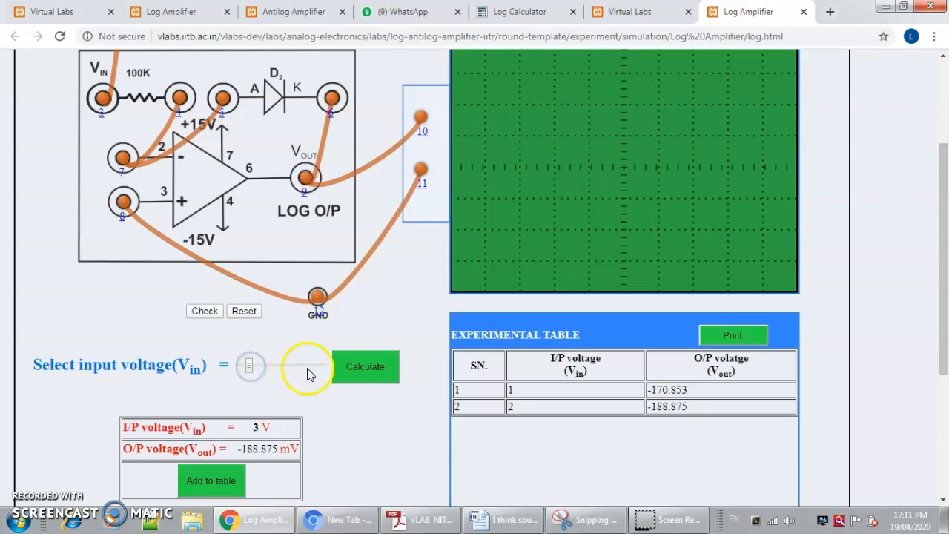
click(339, 370)
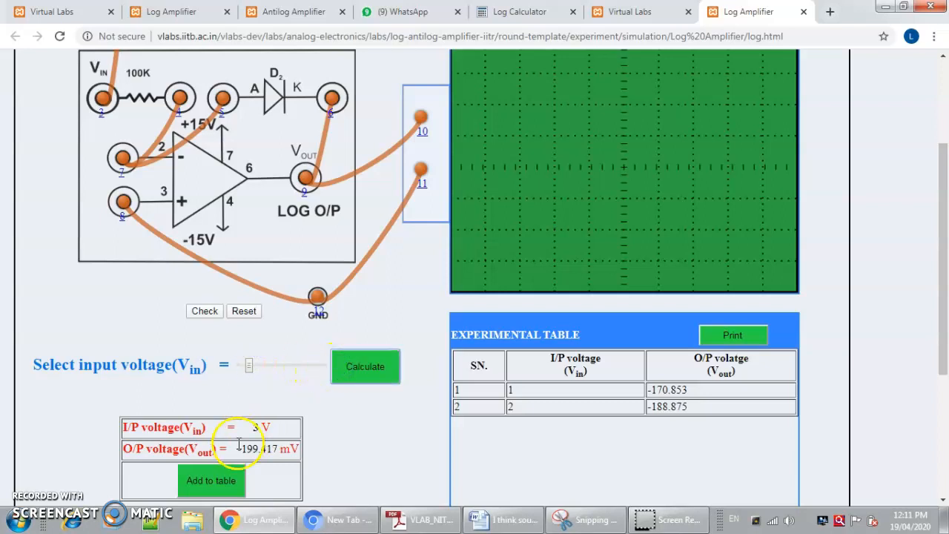
click(217, 482)
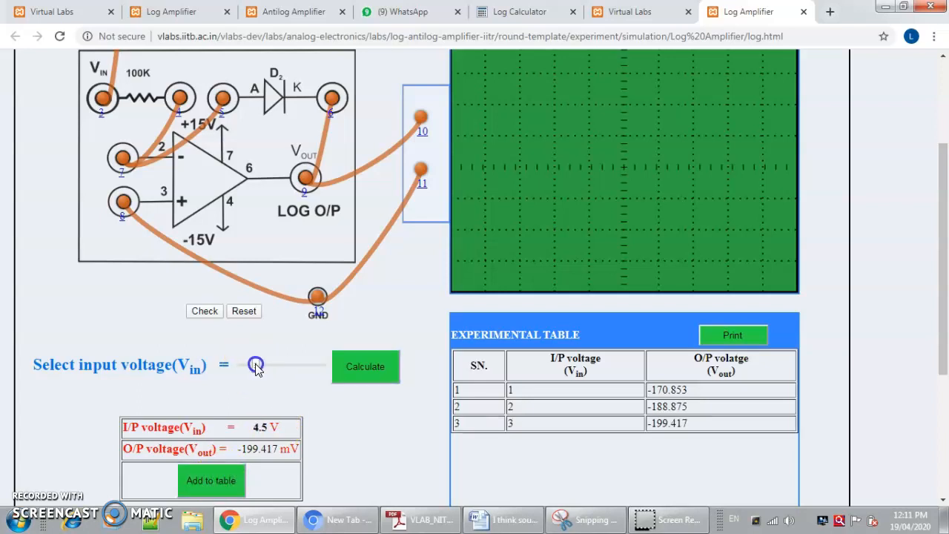
- Calculate the output voltages for inputs of 4 V and 5 V and add both readings to the experimental table
click(355, 370)
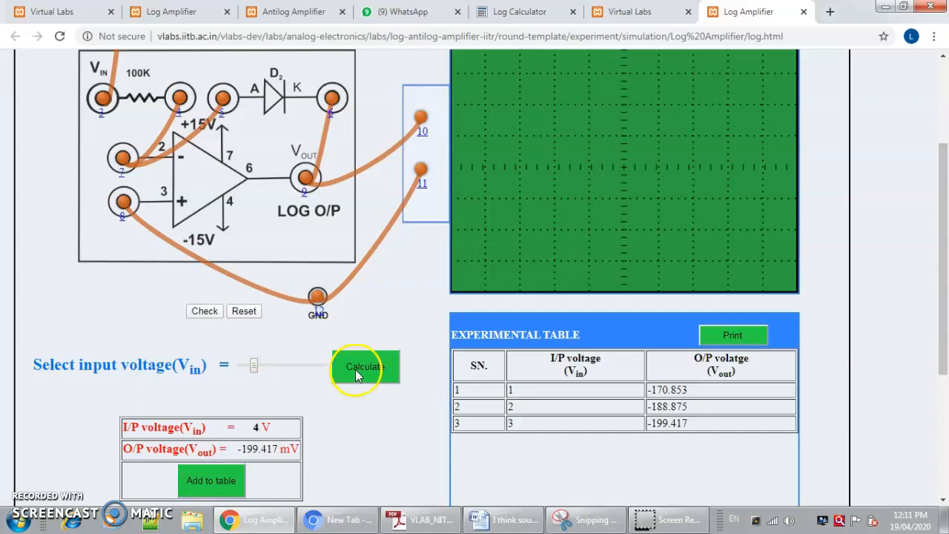
click(209, 484)
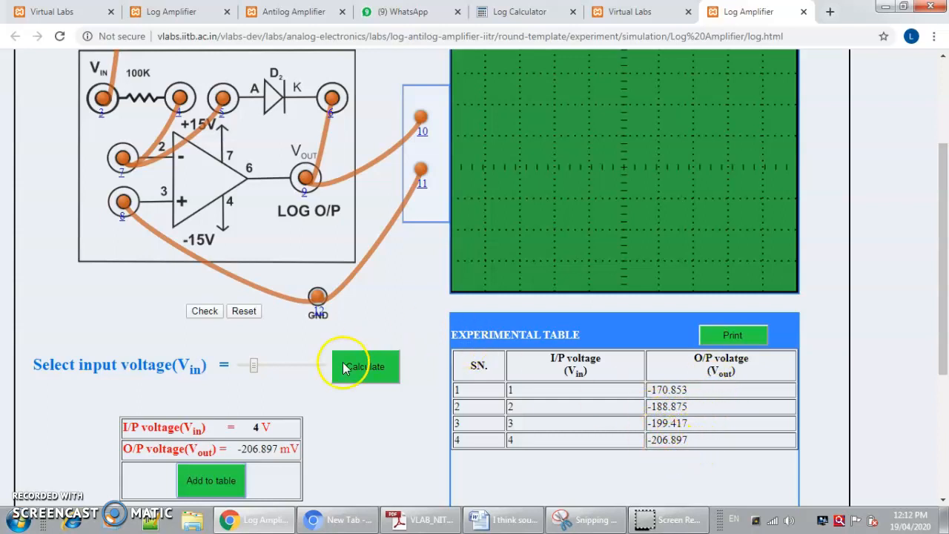
click(259, 369)
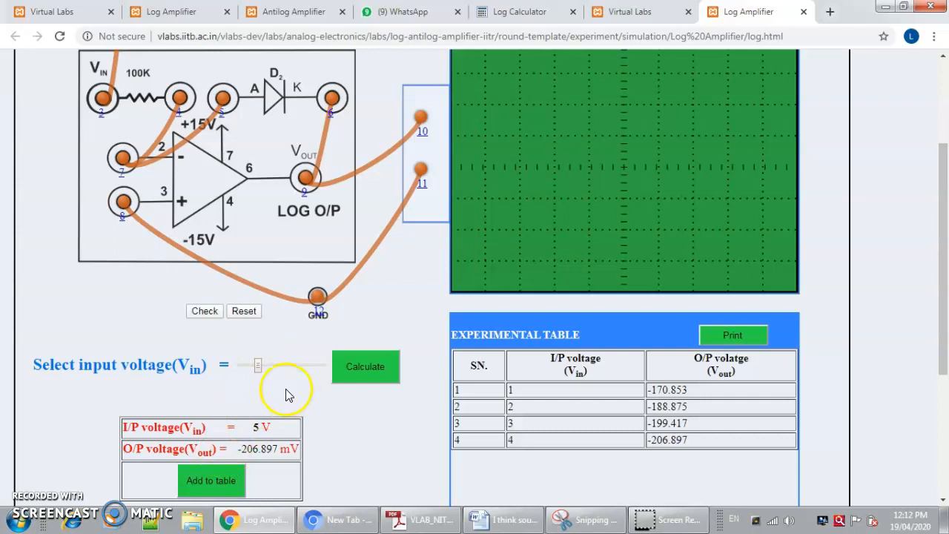
click(360, 371)
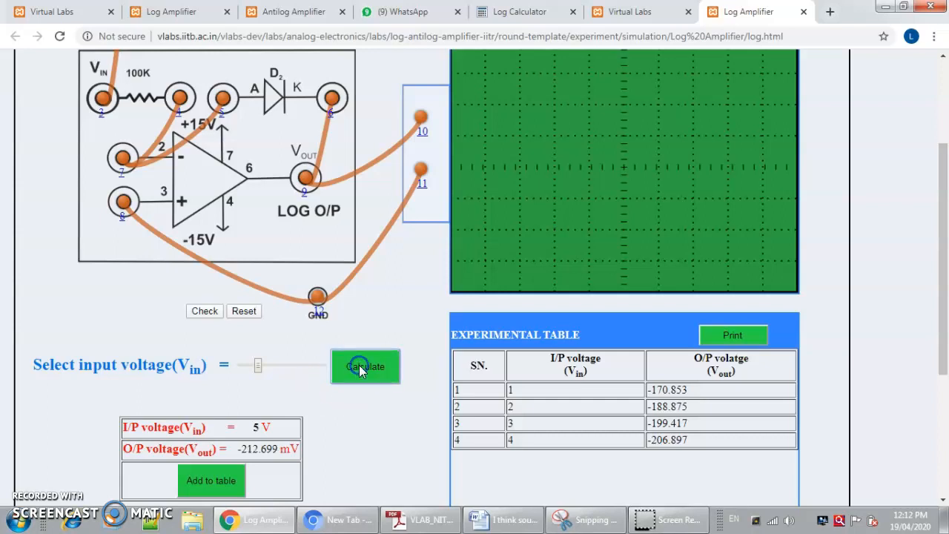
click(227, 487)
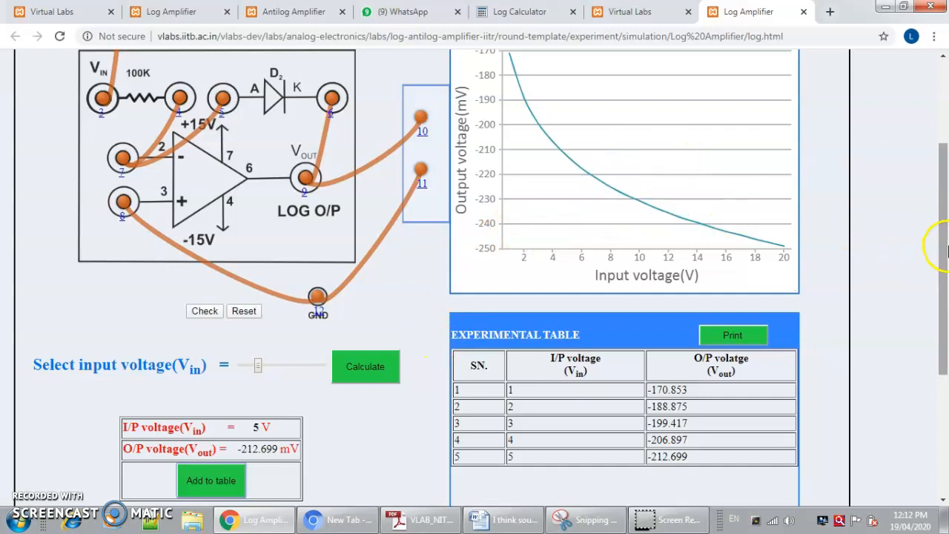
- Examine the output voltage at several points along the plotted input-output curve
drag(945, 256, 943, 230)
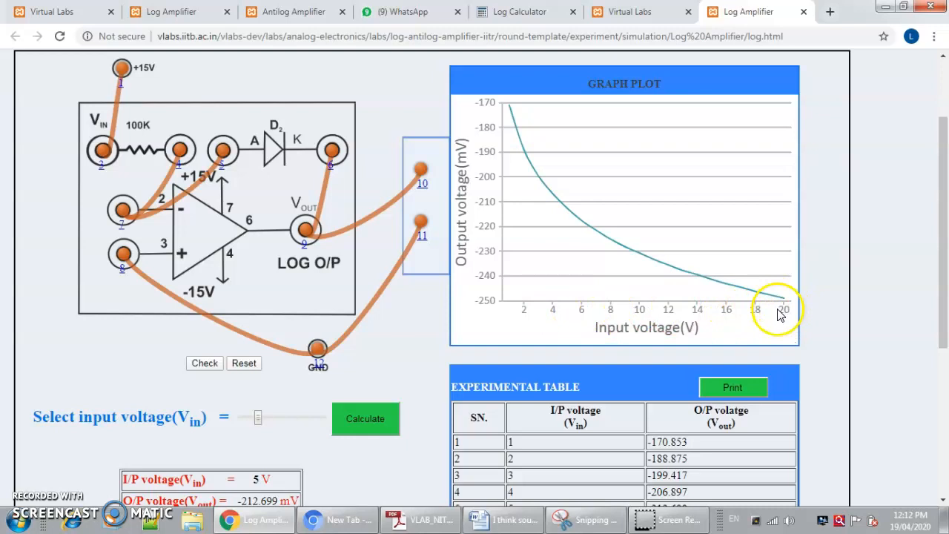
mouse_move(538, 176)
mouse_move(643, 265)
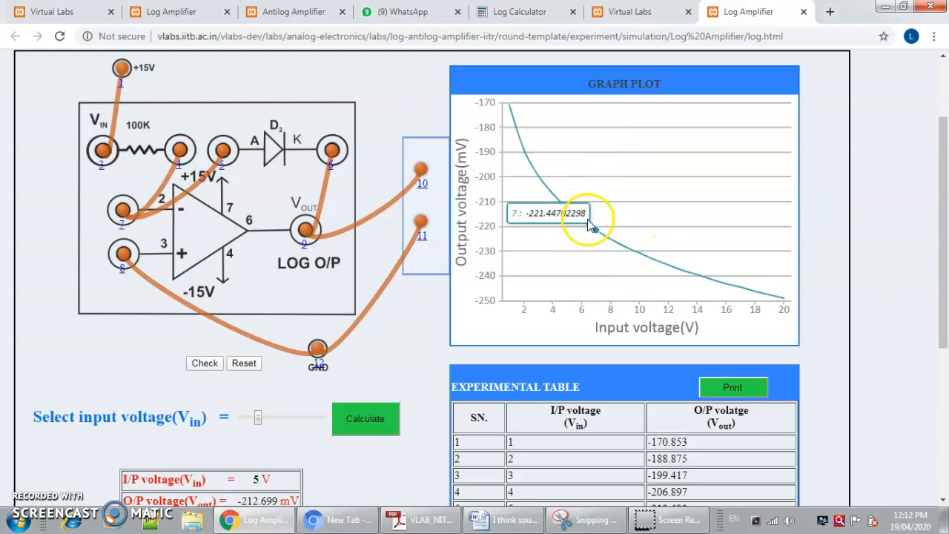
mouse_move(568, 213)
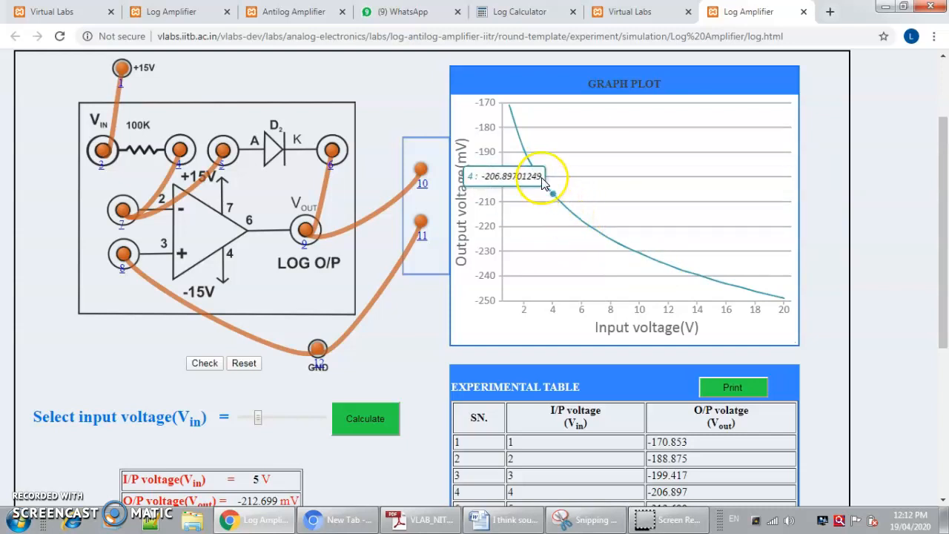
mouse_move(676, 276)
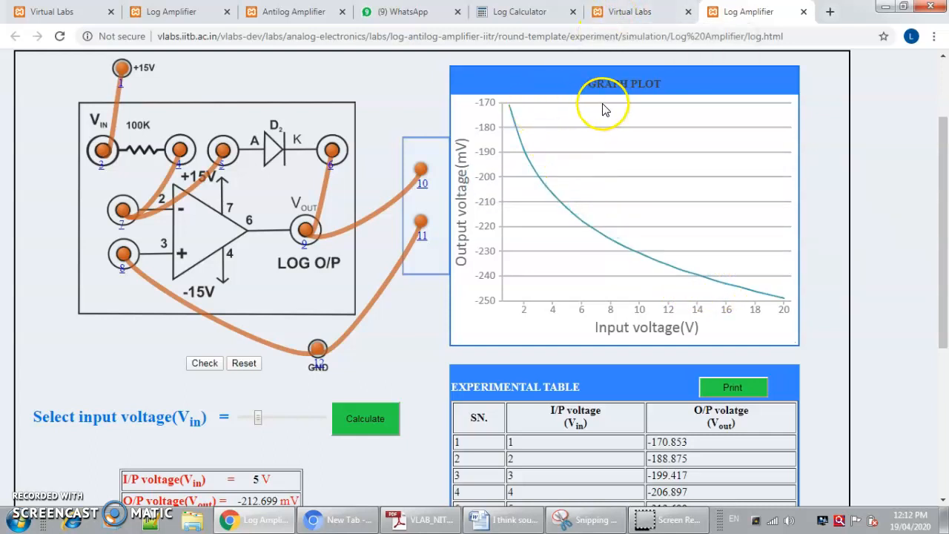
- Search the web for "log of 2 is" in a new browser tab and open the Calculator.net Log Calculator result
click(825, 14)
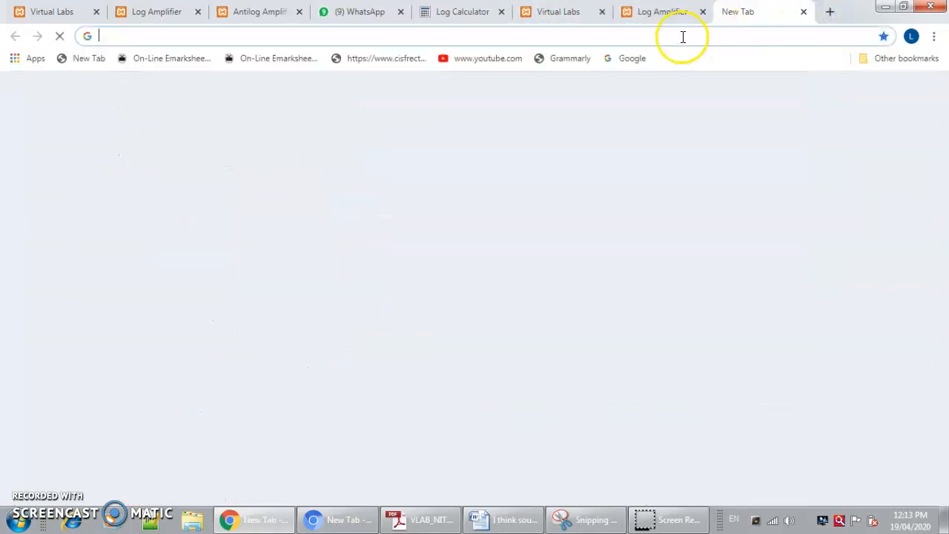
text(l)
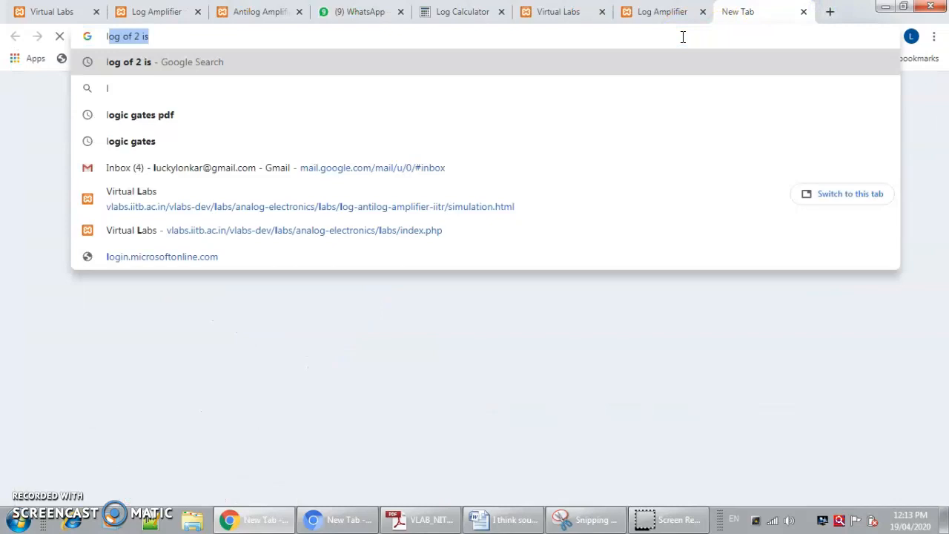
text(o)
key(Return)
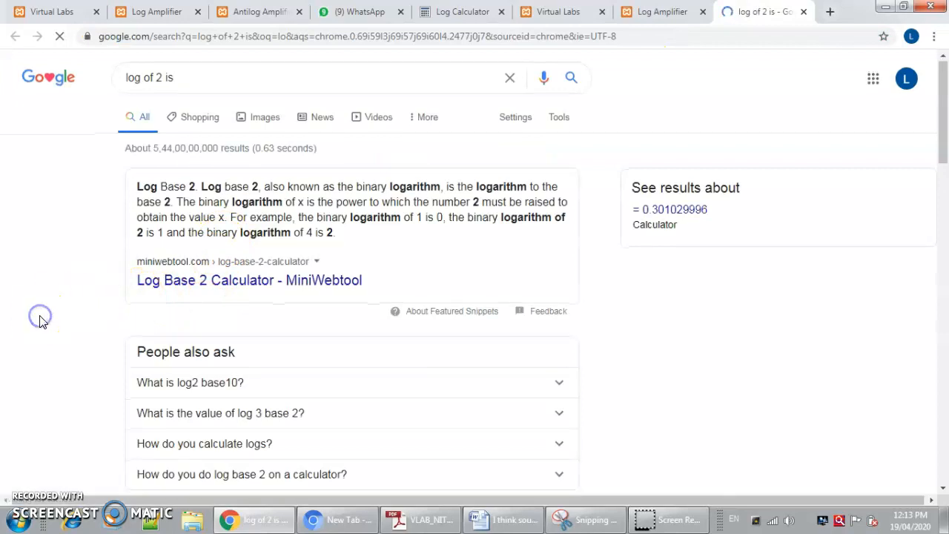
scroll(38, 318, down, 2)
scroll(42, 321, down, 4)
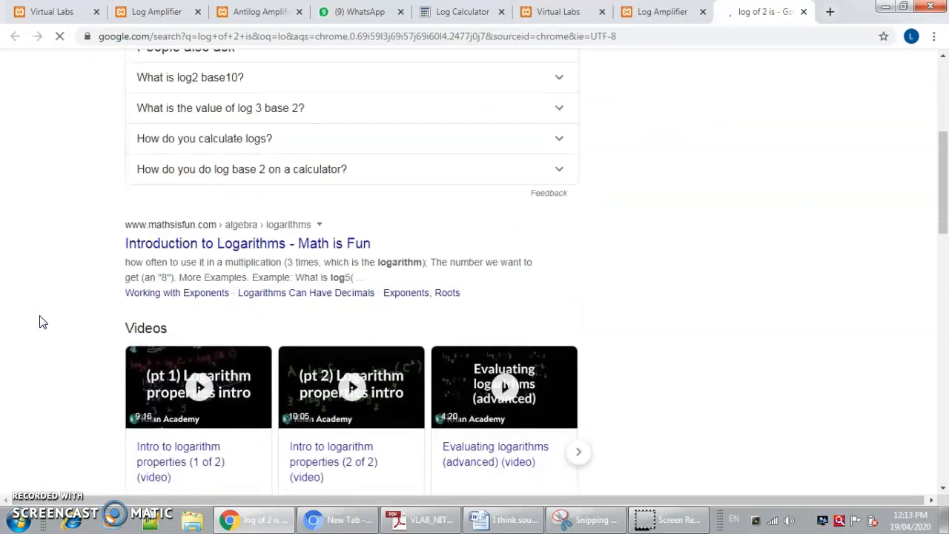
scroll(42, 322, down, 3)
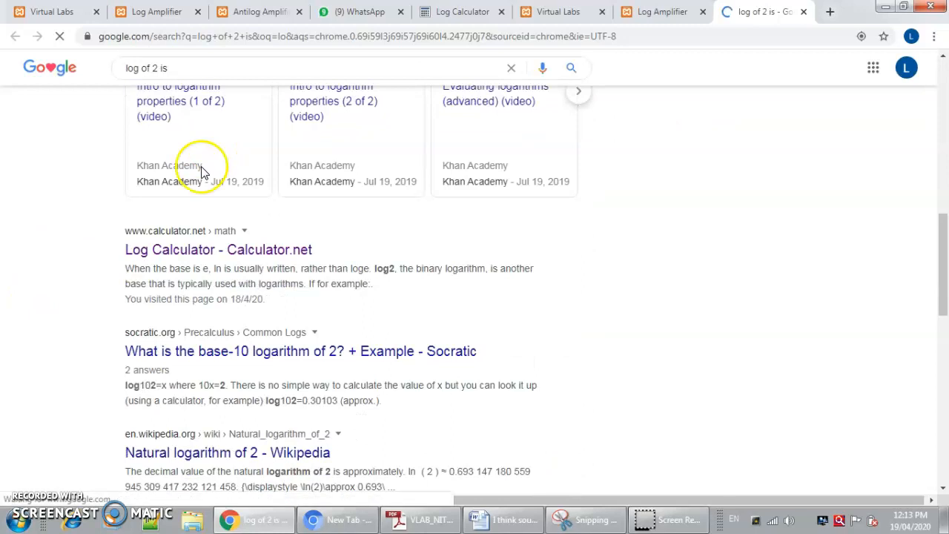
click(163, 251)
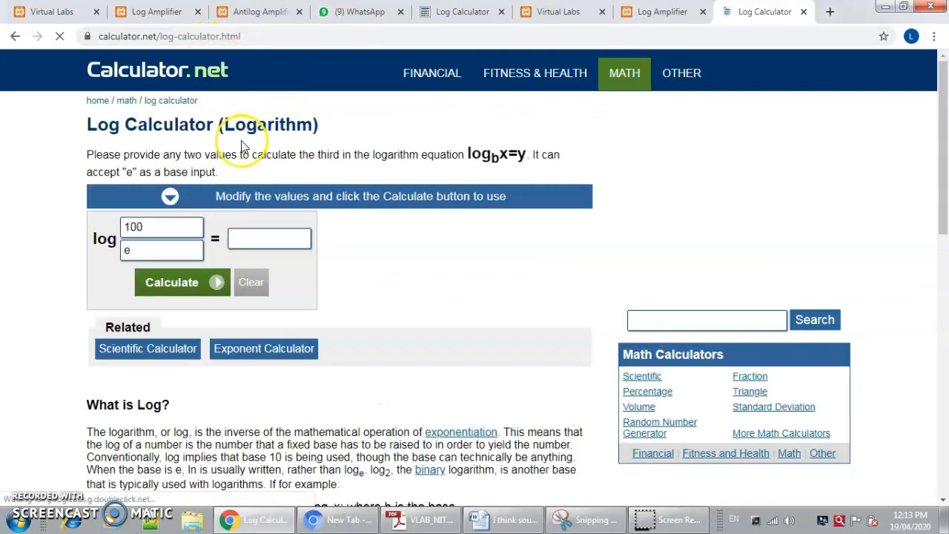
- Calculate the base-e logarithm of 1 and of 2 with the log calculator
key(BackSpace)
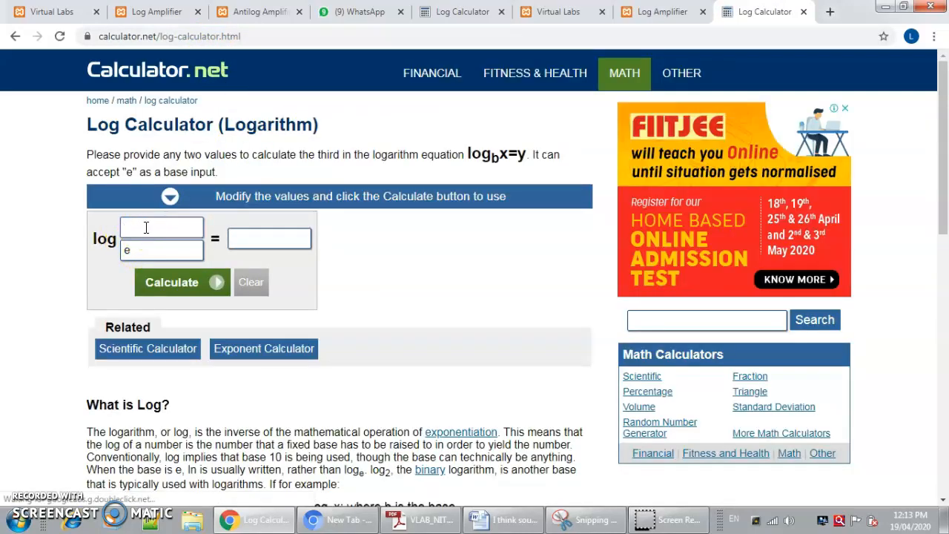
click(146, 285)
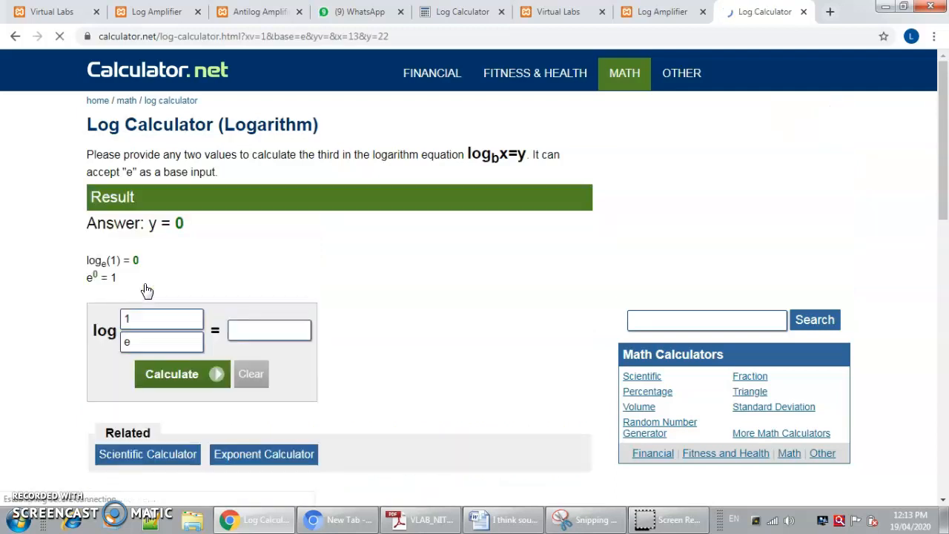
click(140, 318)
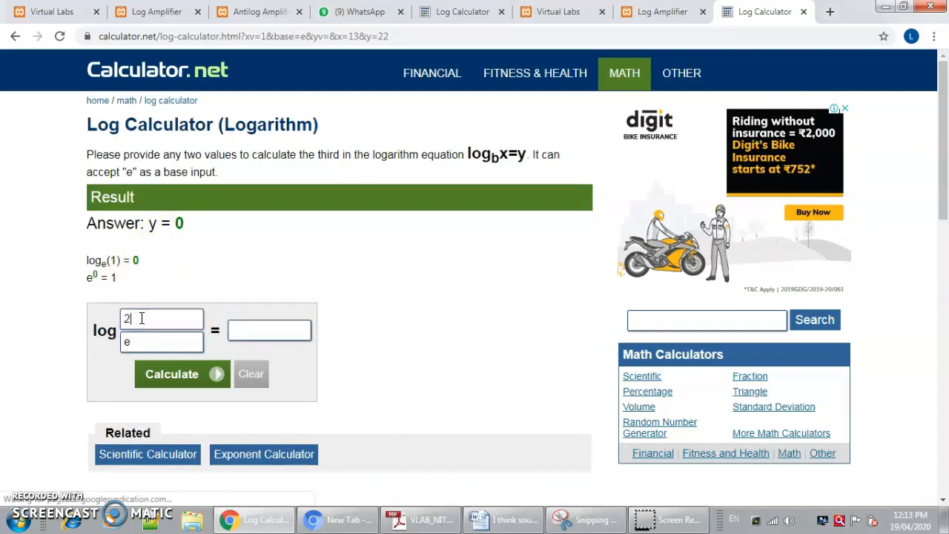
text(2)
click(150, 381)
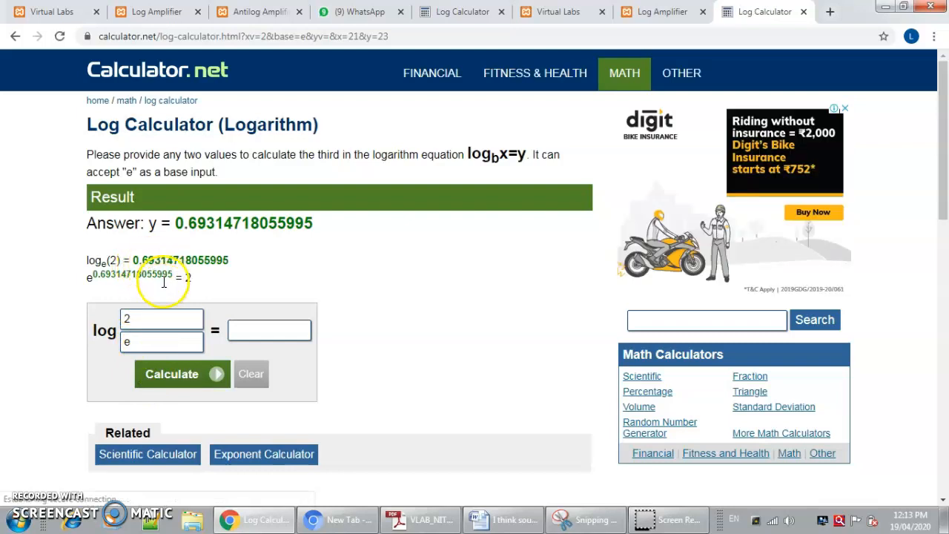
click(161, 377)
- Replace the number with 3 and calculate its logarithm to base e
click(142, 319)
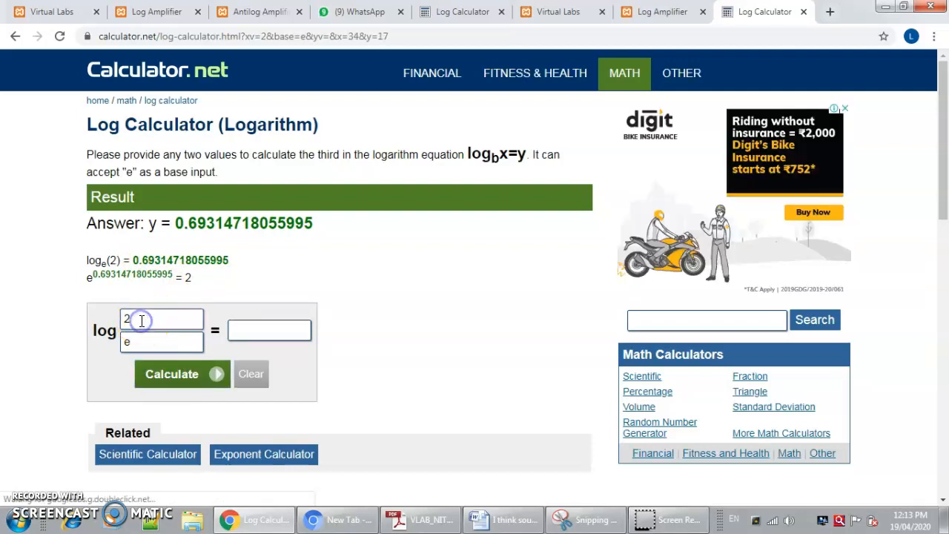
click(152, 377)
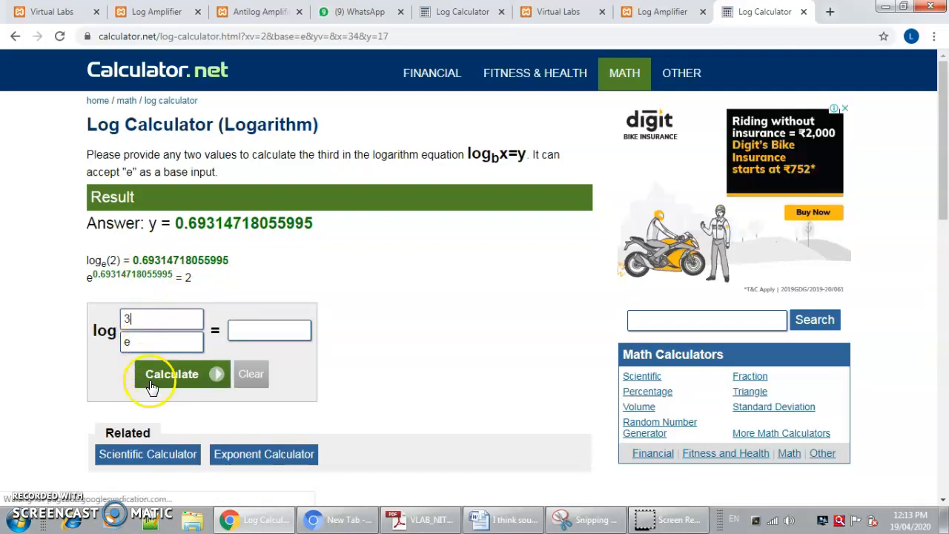